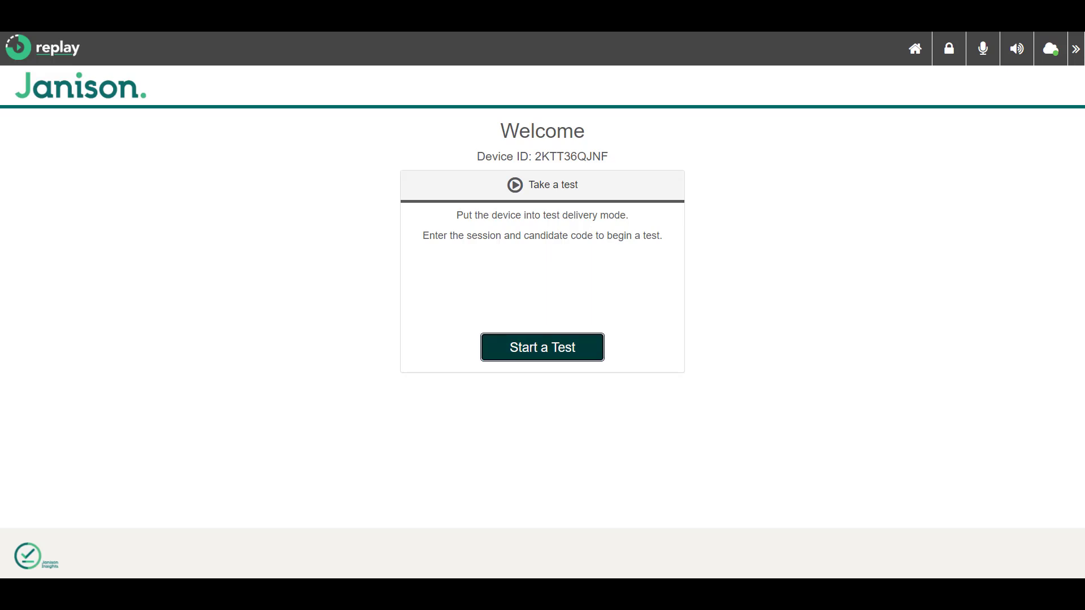
Start a test with the pasted session code and student code, confirming the student's identity
click(542, 346)
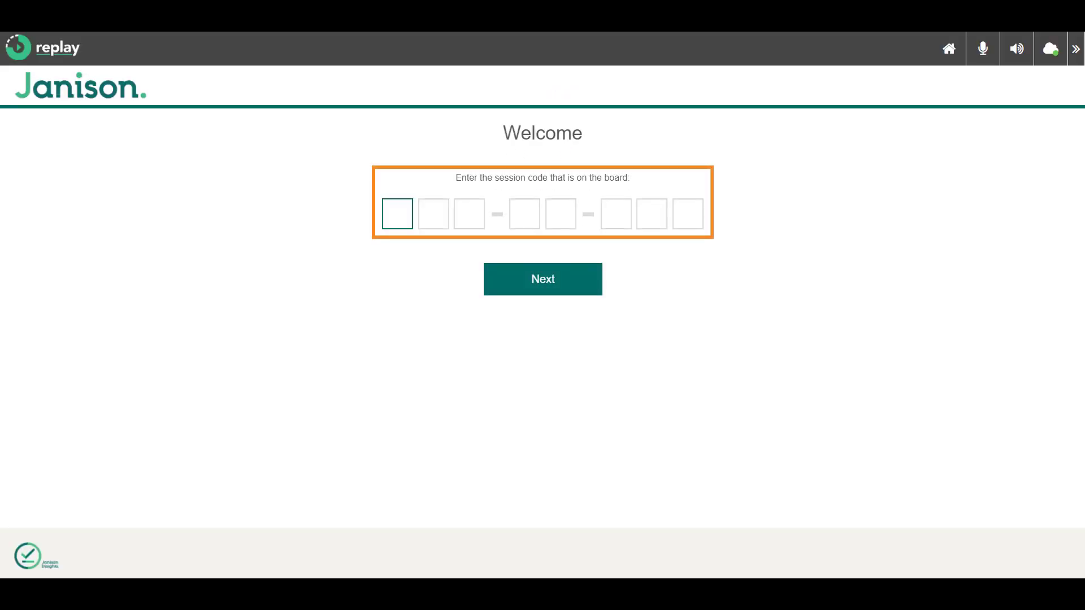
key(Return)
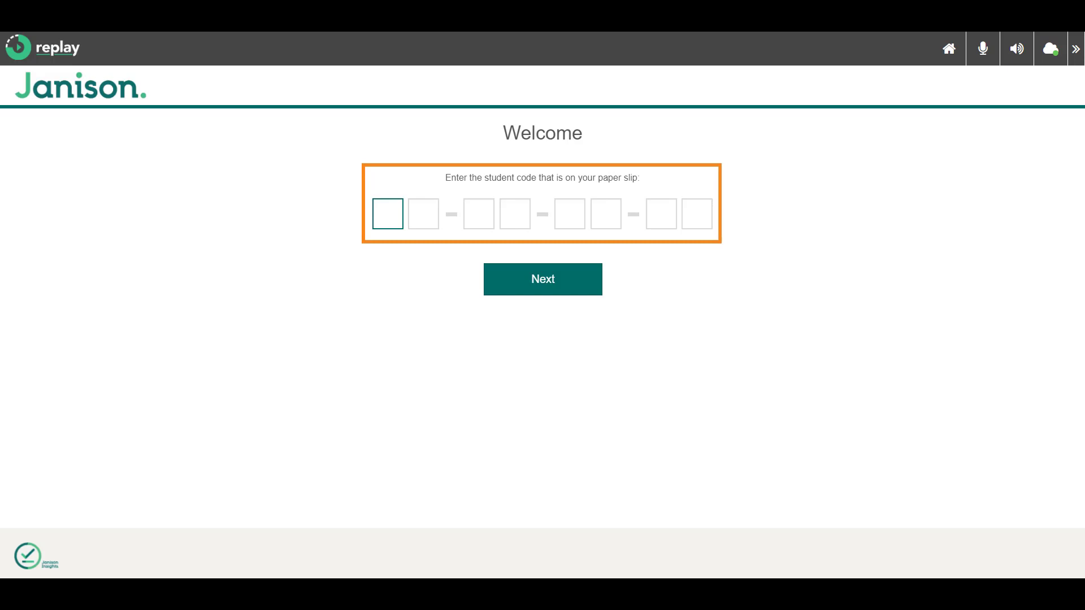
key(Return)
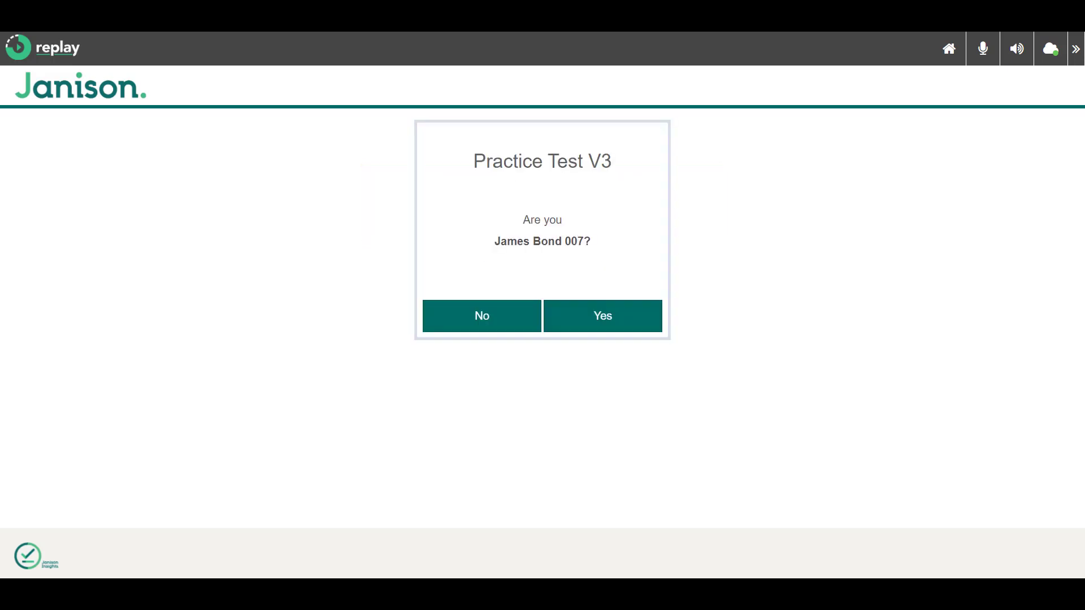
key(Return)
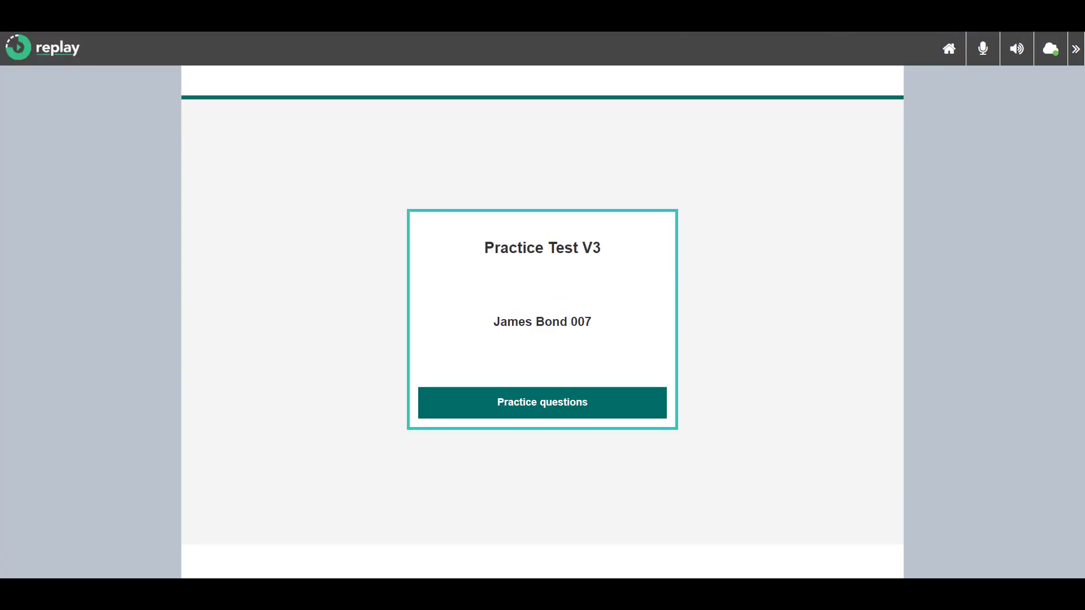
Open Practice questions and advance from the Instructions page to the Helper tools page
click(542, 402)
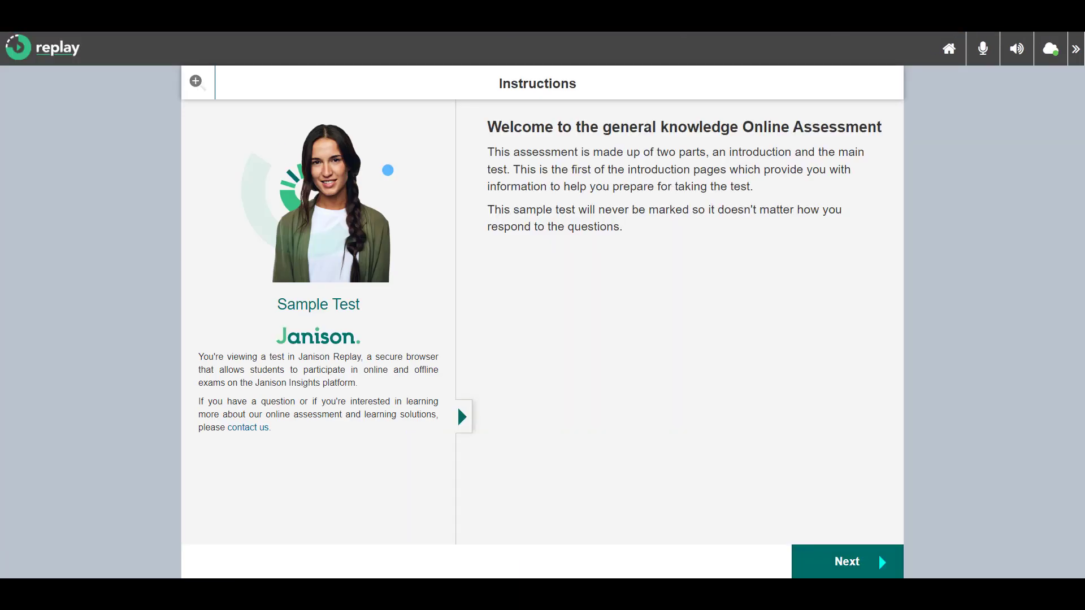
click(877, 554)
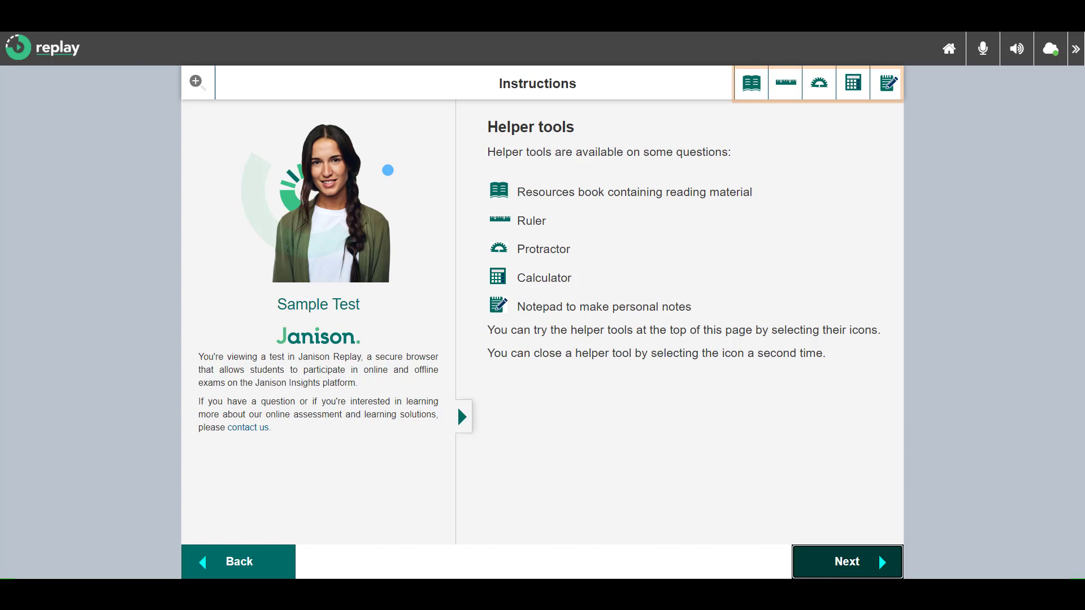
key(Return)
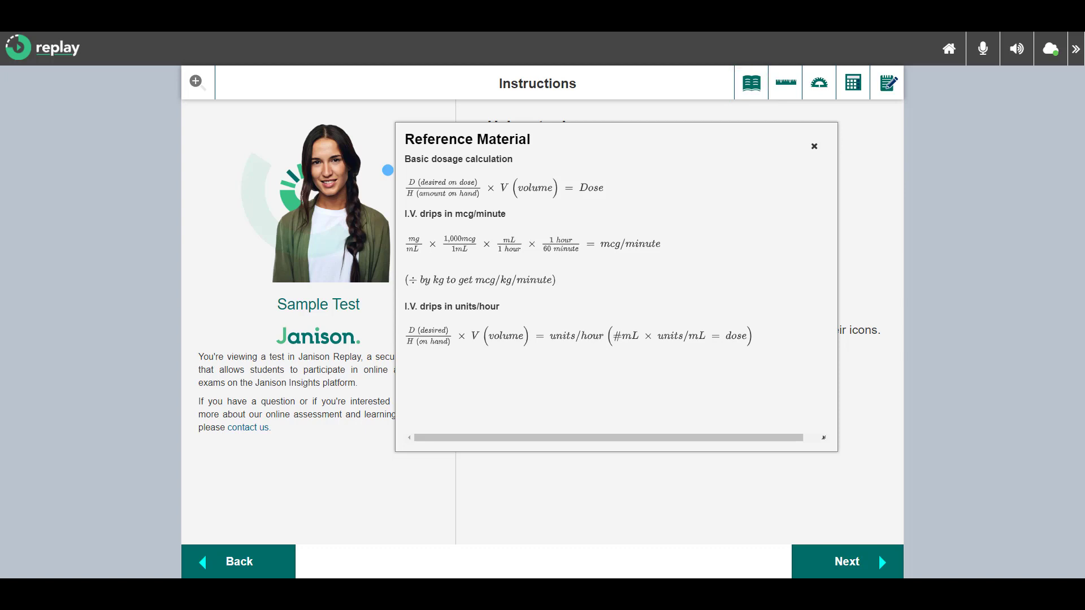
key(Escape)
key(Return)
key(Tab)
key(Return)
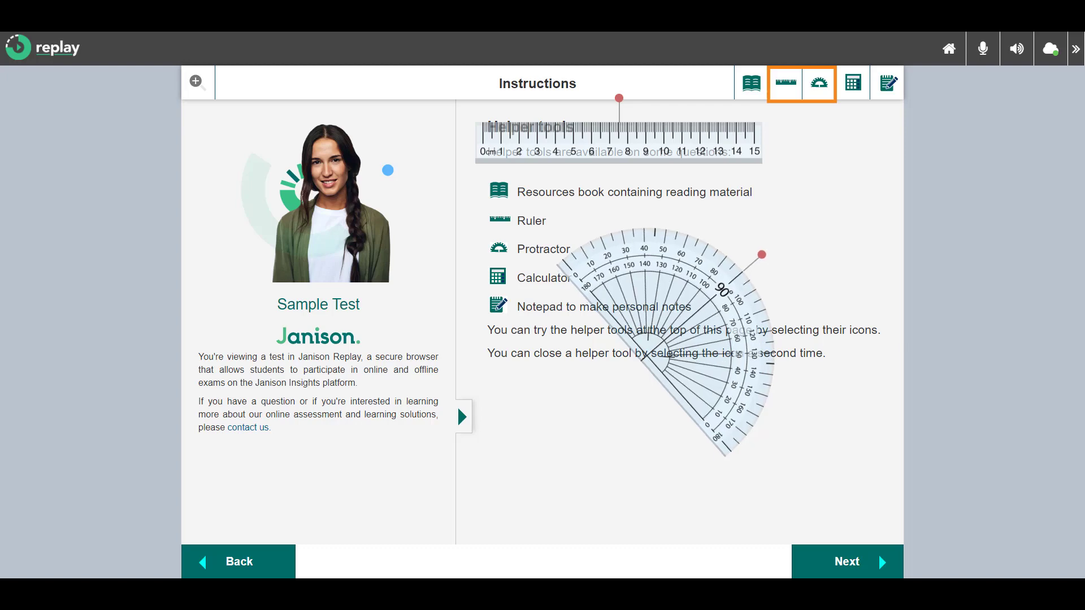
key(Return)
key(Return)
key(Tab)
key(Return)
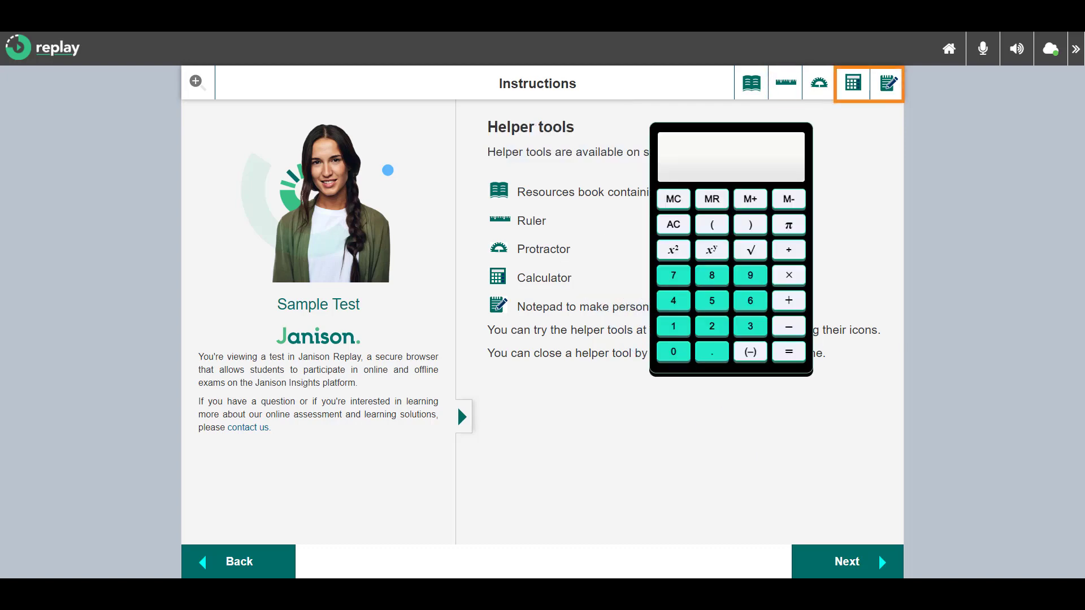
key(Return)
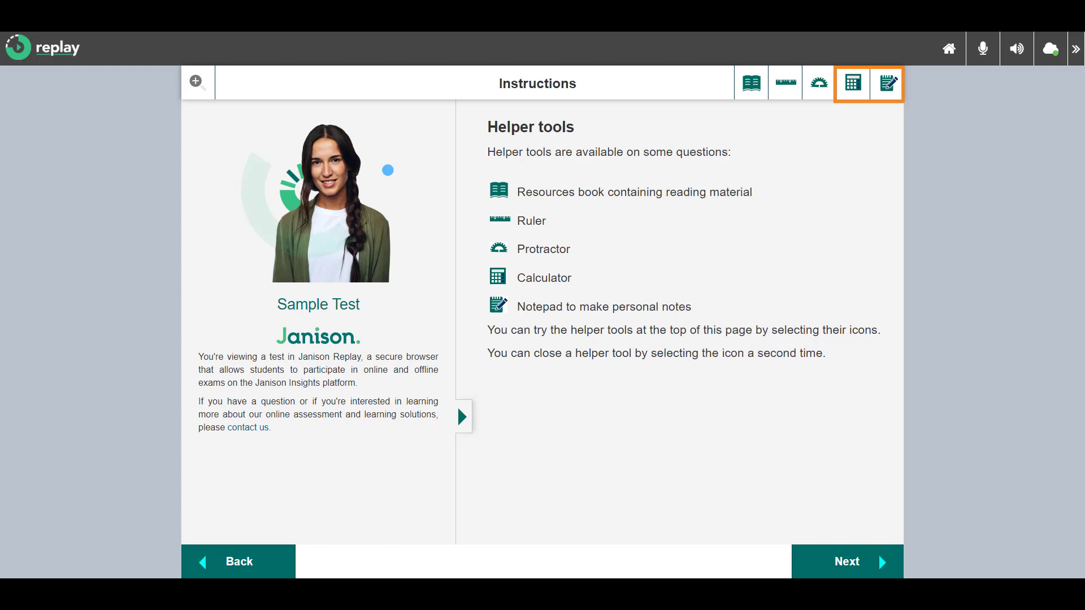
key(Return)
key(Tab)
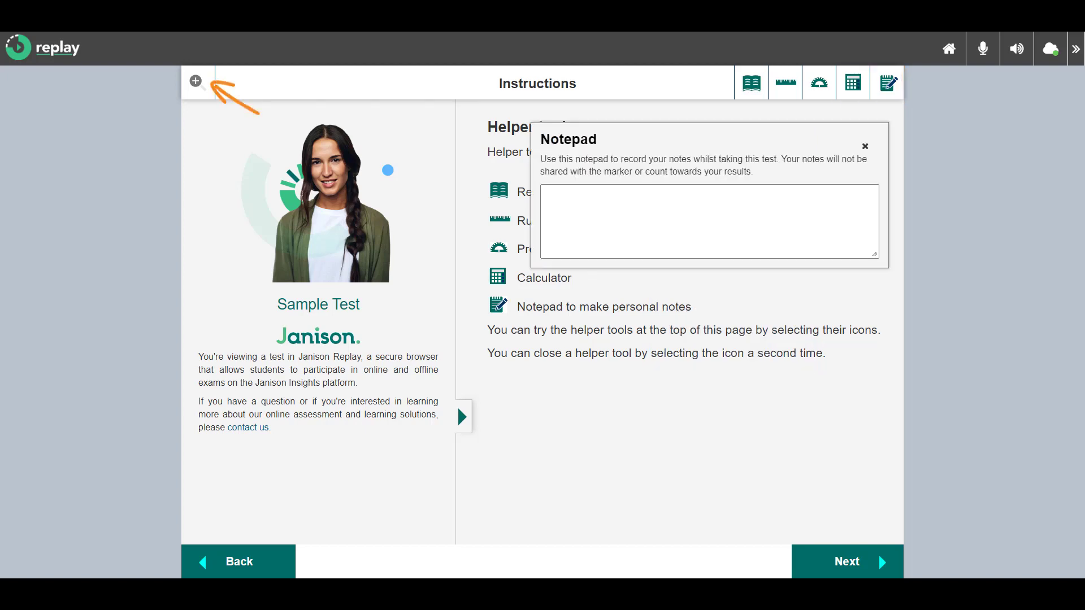
key(Return)
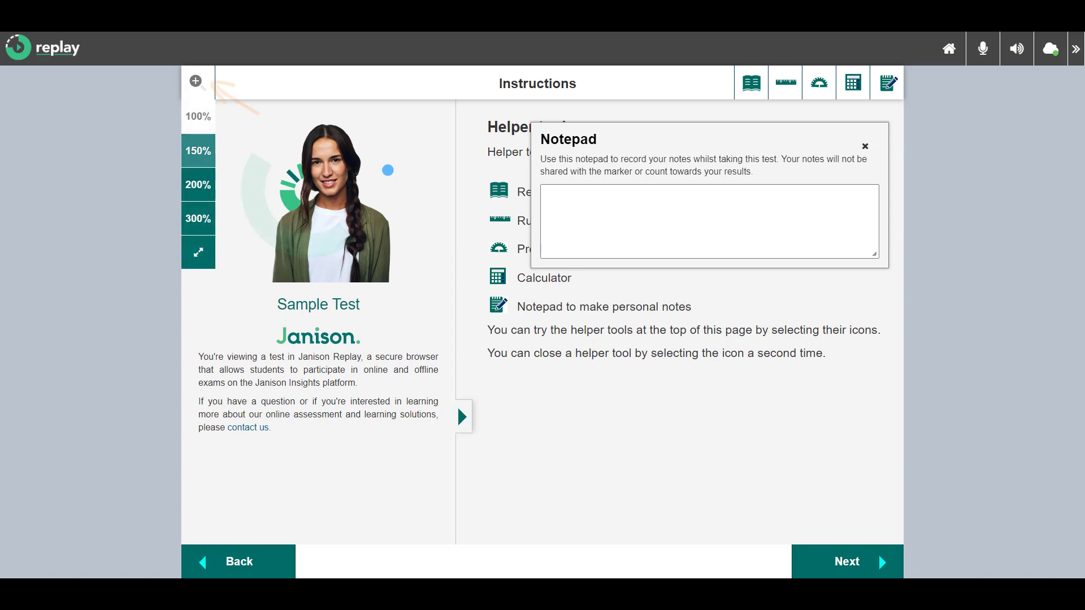
key(Tab)
key(Return)
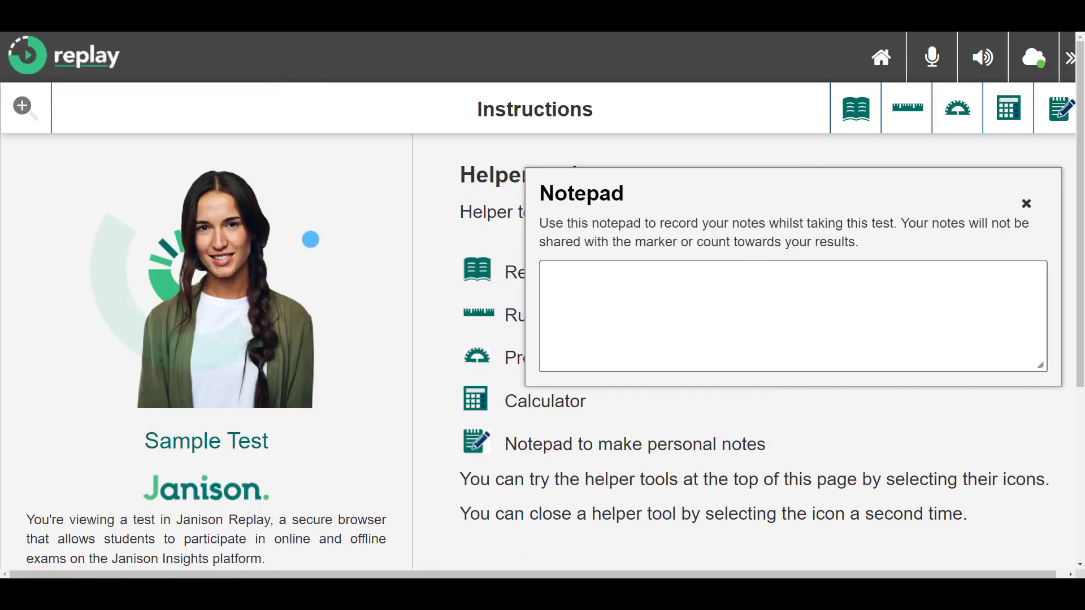
key(Return)
key(Return)
key(Escape)
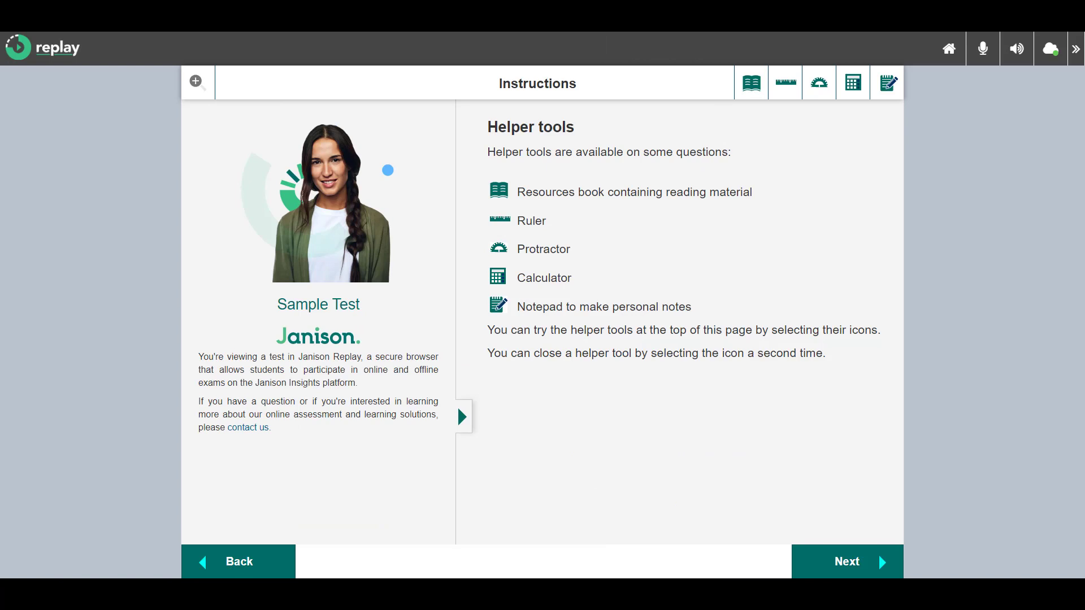
Advance past Reading related information and Examples of question types, then finish the practice
key(Tab)
key(Return)
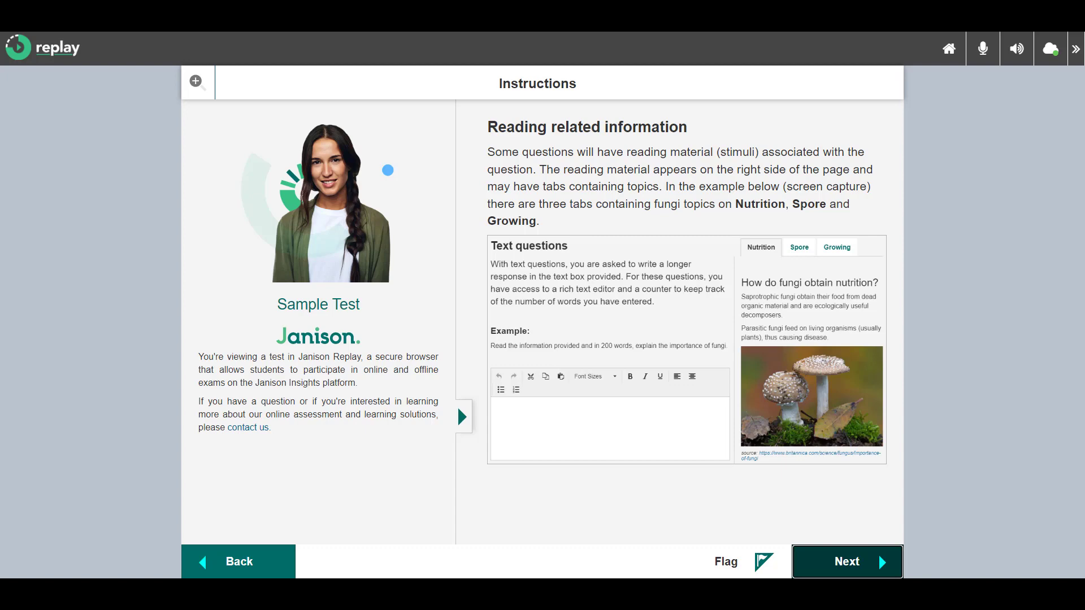
key(Return)
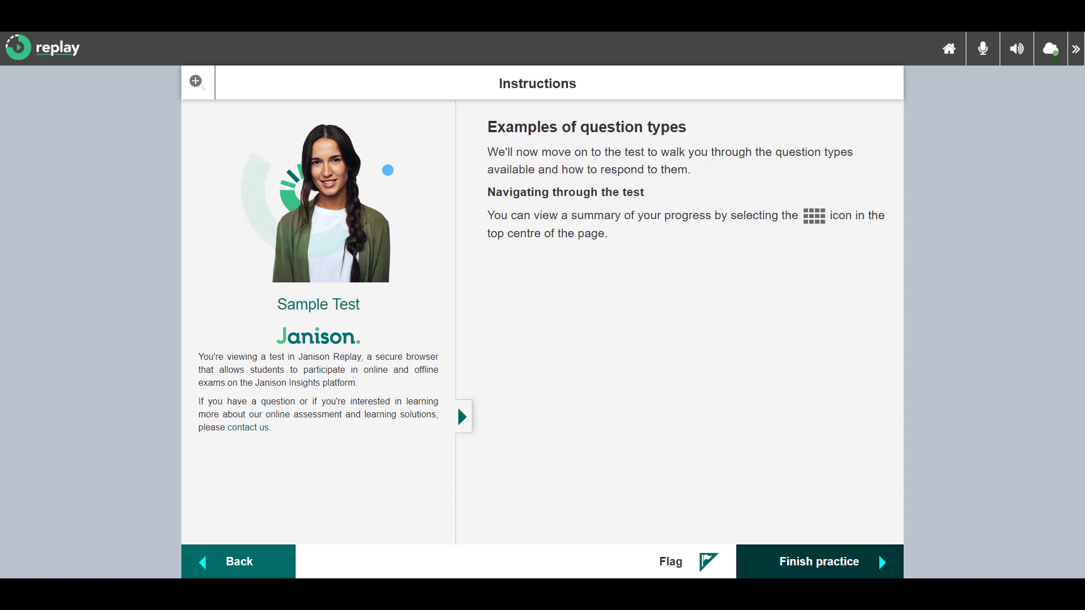
key(Return)
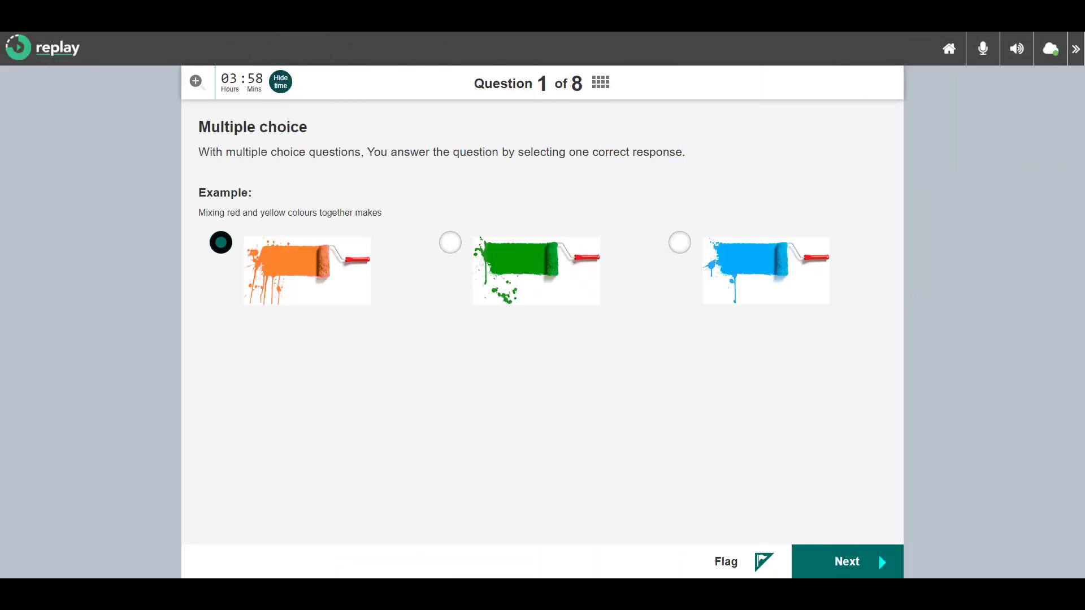
Answer Question 2 with Robert Peary and Frederick Cook, then advance through Question 3
click(878, 553)
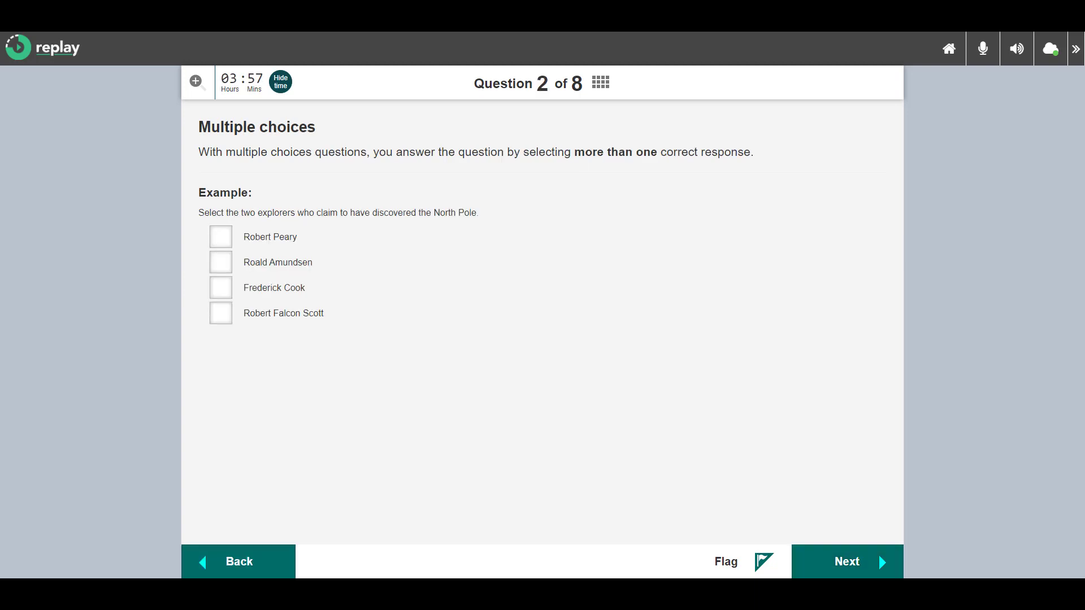
click(220, 237)
click(221, 288)
click(848, 561)
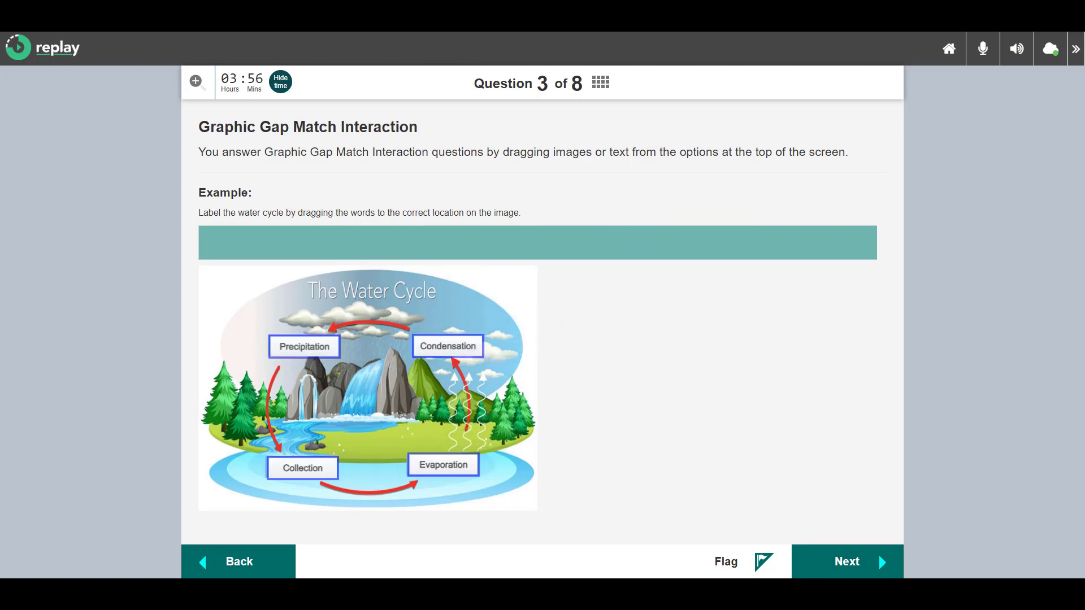
click(878, 553)
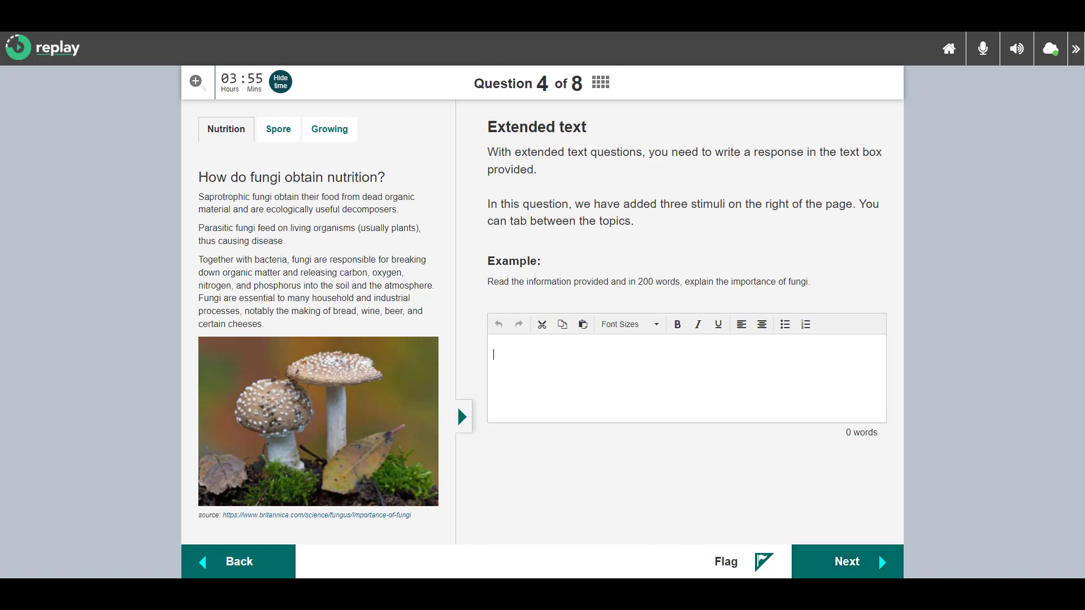
Type 'Fungi is important because' for Question 4 and review the Growing and Nutrition topics
text(Fungi is important because)
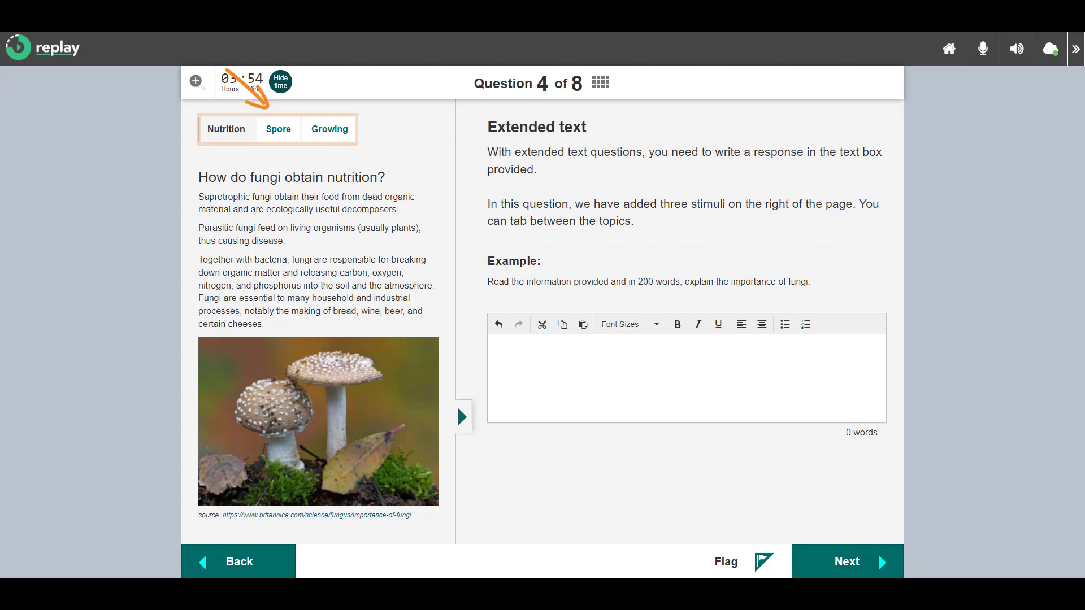
click(329, 129)
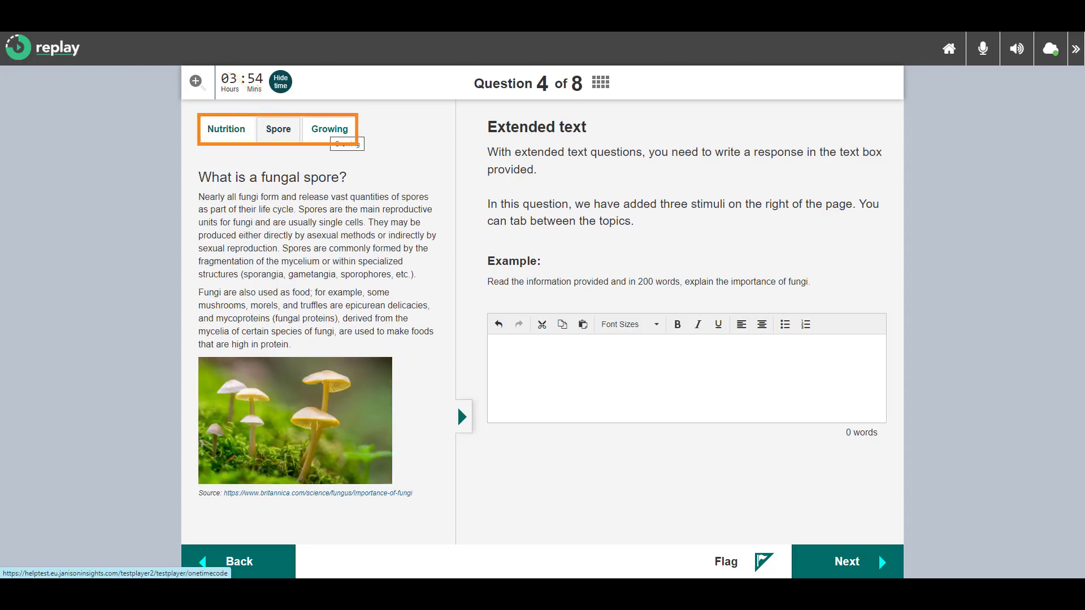
click(226, 129)
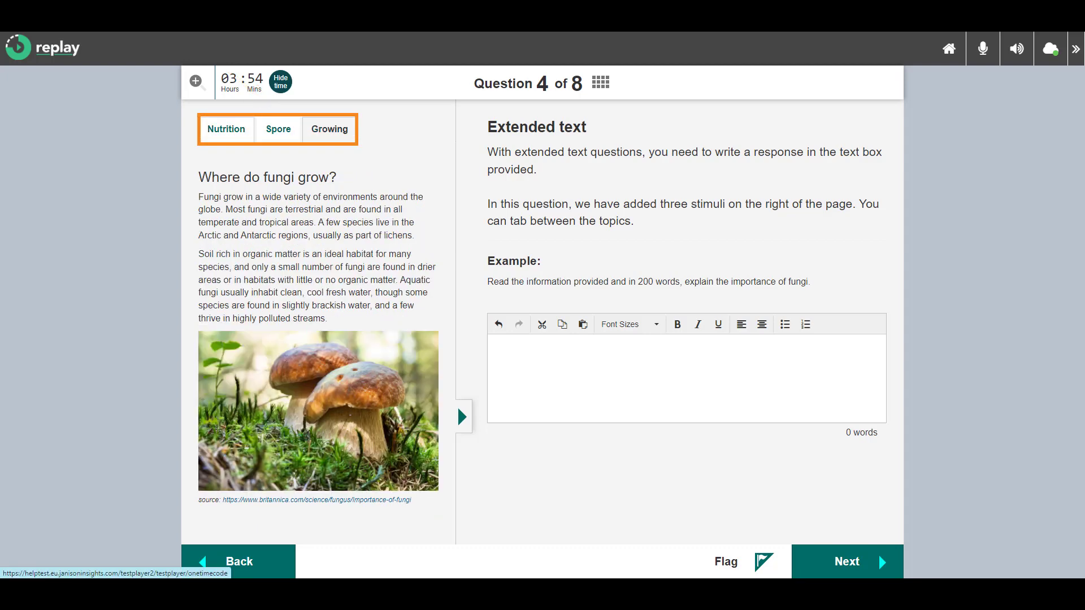
click(847, 562)
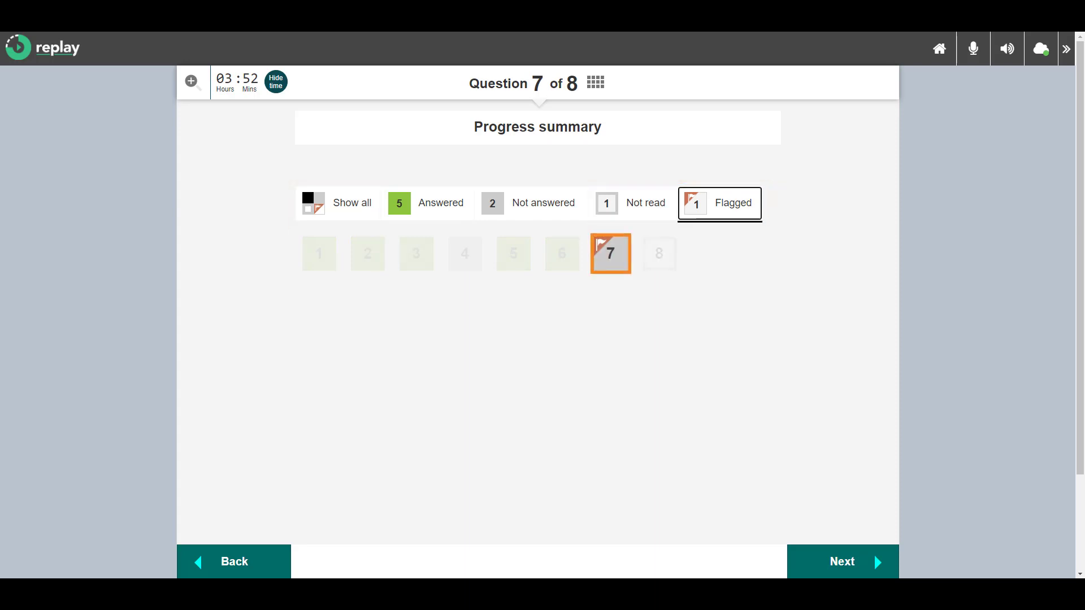
Open flagged Question 7 from the summary, unflag it, and continue to Question 8
key(Tab)
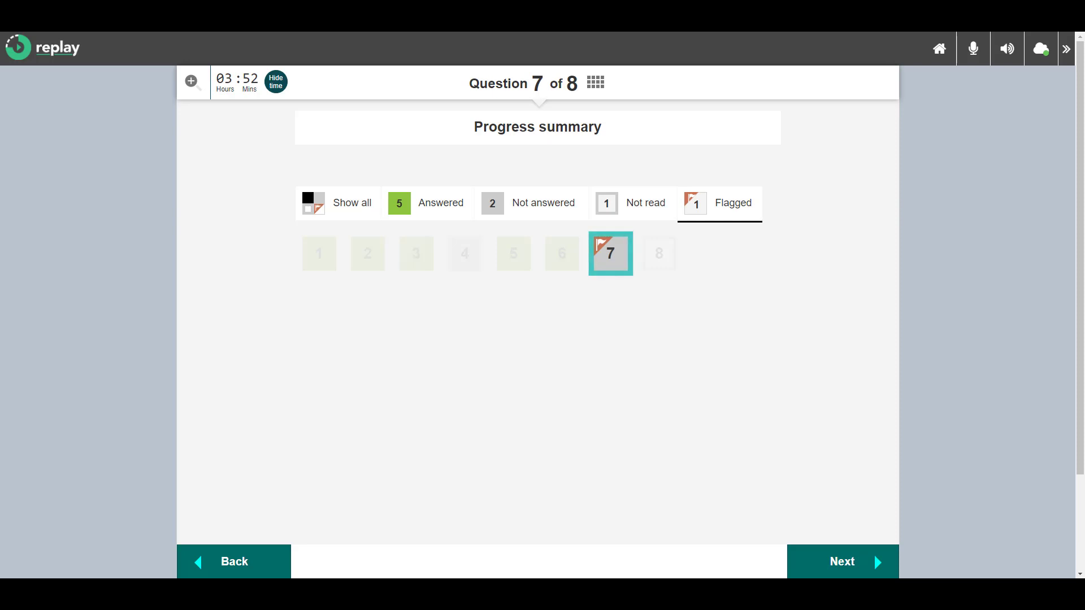
key(Return)
key(Tab)
key(Return)
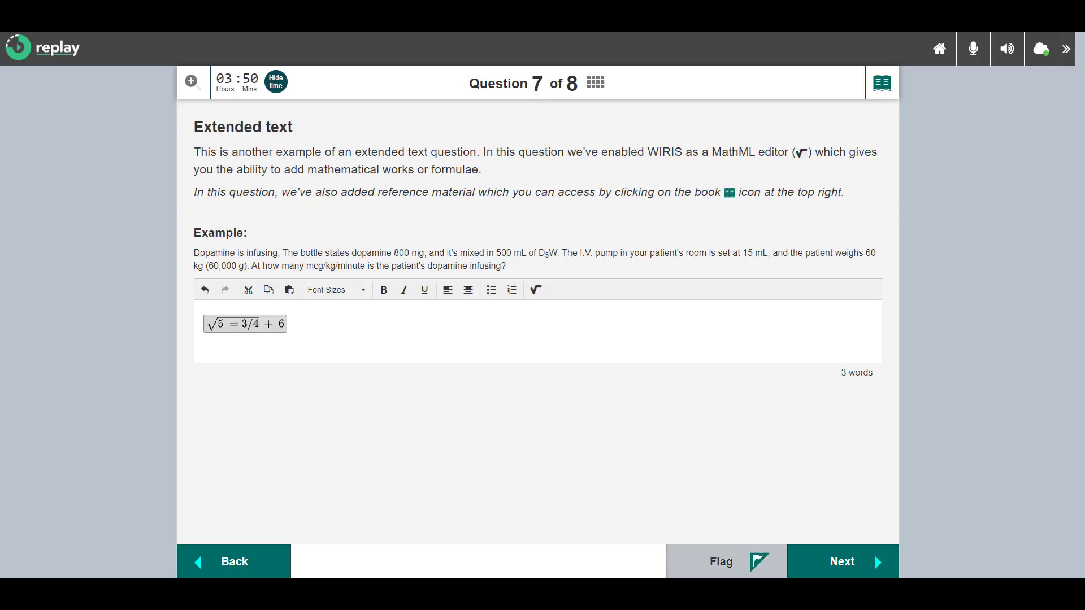
key(Return)
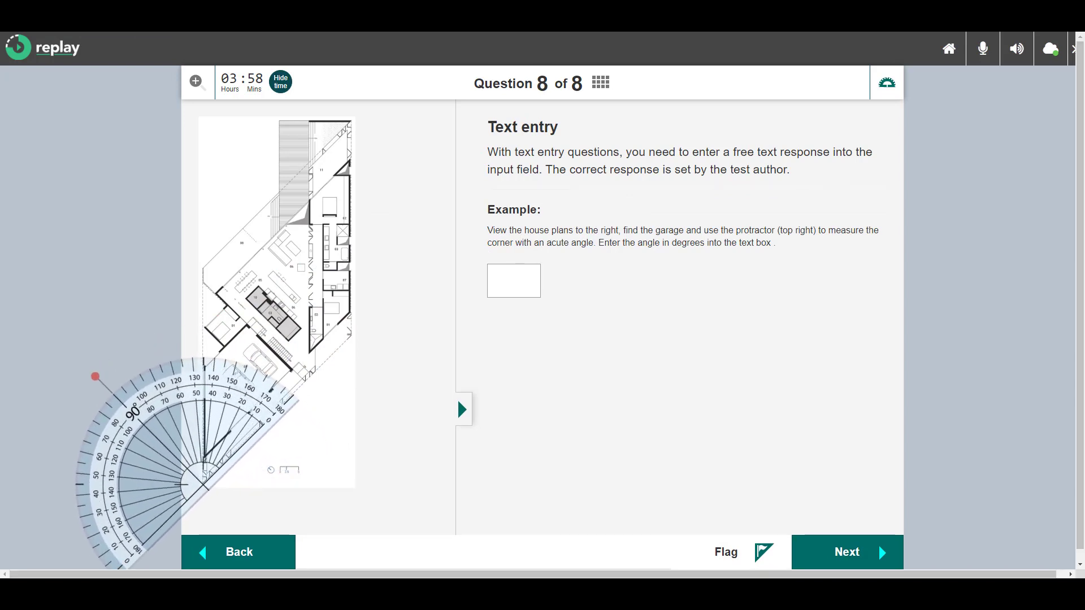
Enter 45 as Question 8's angle, then finish and confirm submission of the test
click(514, 280)
text(45)
click(878, 544)
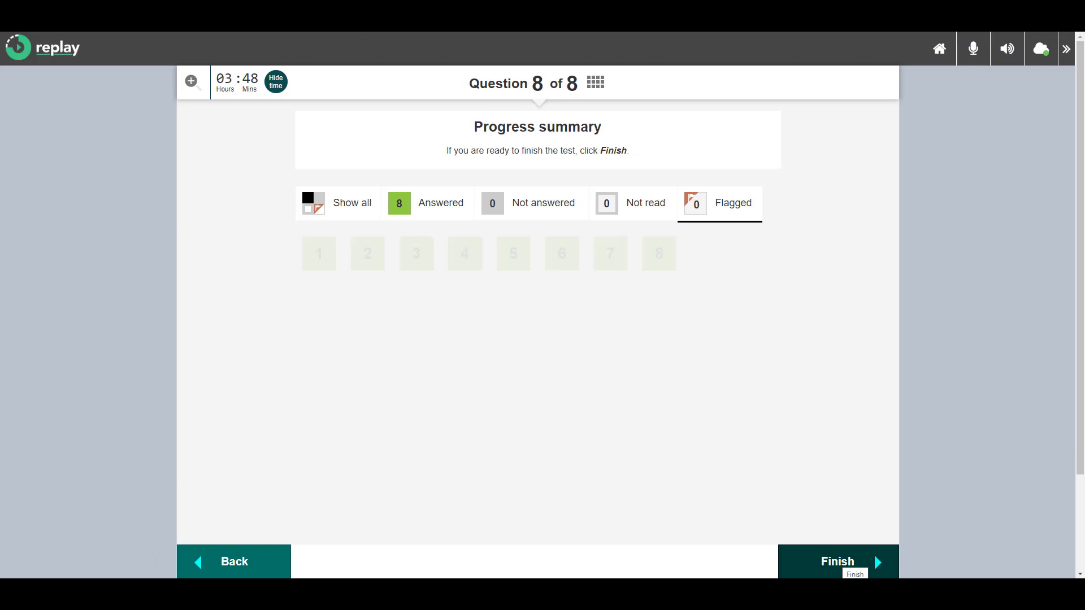
click(873, 553)
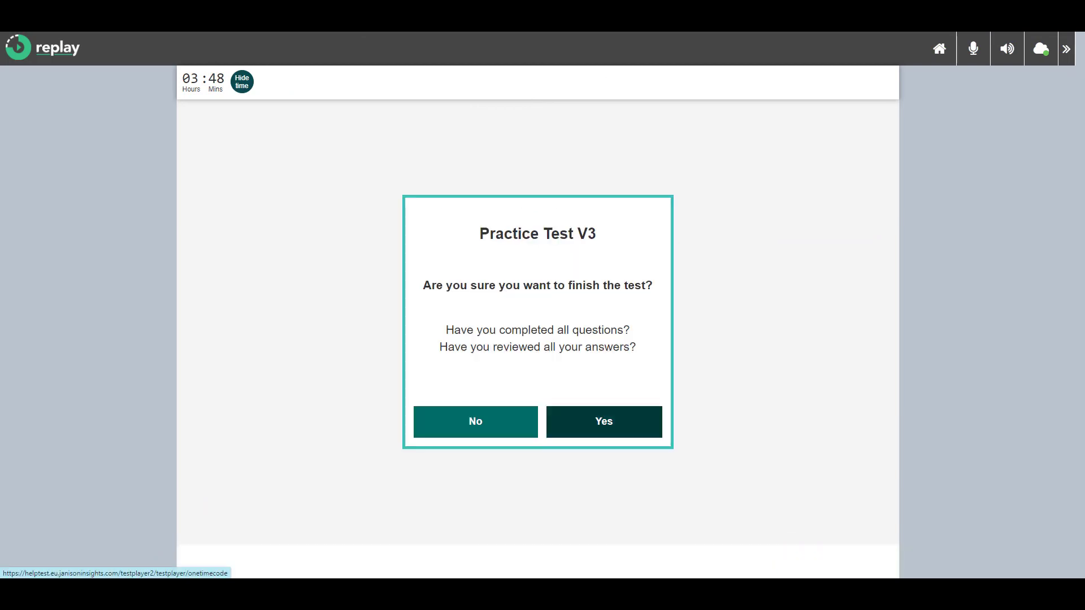
click(604, 420)
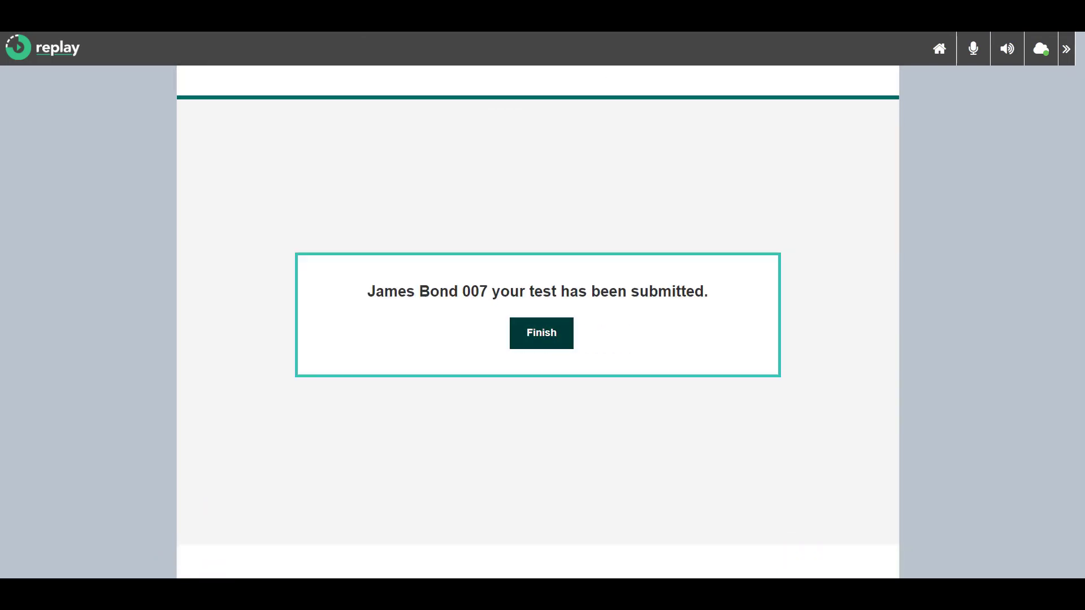